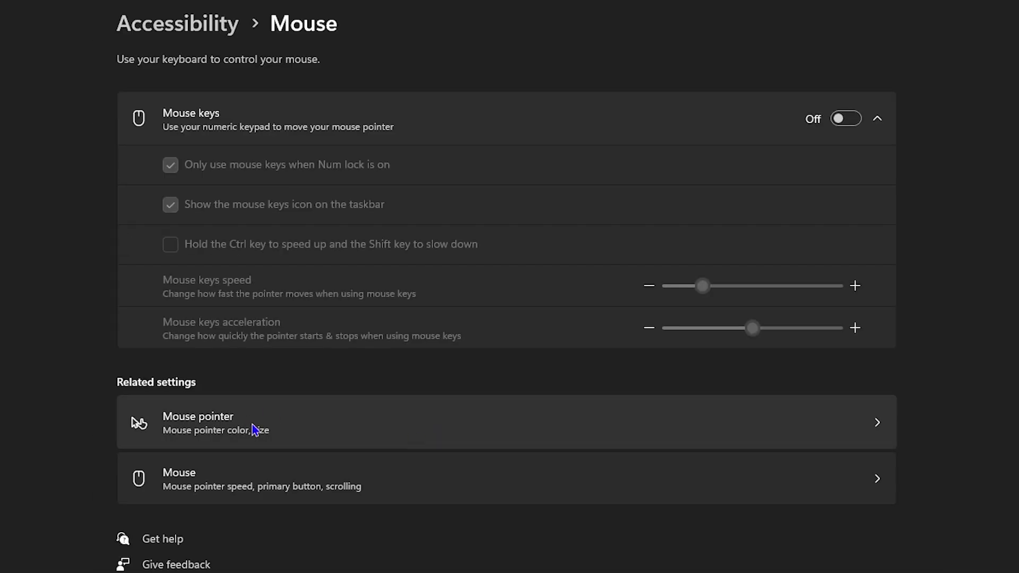
- Expand the touchpad options and Scroll & zoom to list the scrolling direction choices
{"action": "left_click", "coordinate": [241, 397]}
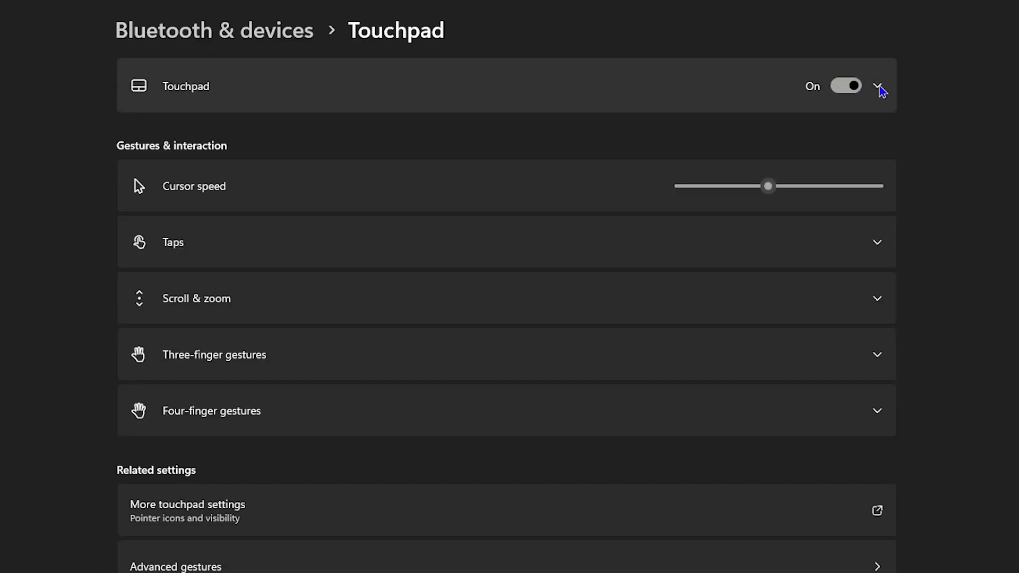
{"action": "left_click", "coordinate": [846, 96]}
{"action": "scroll", "coordinate": [329, 212], "scroll_direction": "down", "scroll_amount": 2}
{"action": "left_click", "coordinate": [272, 275]}
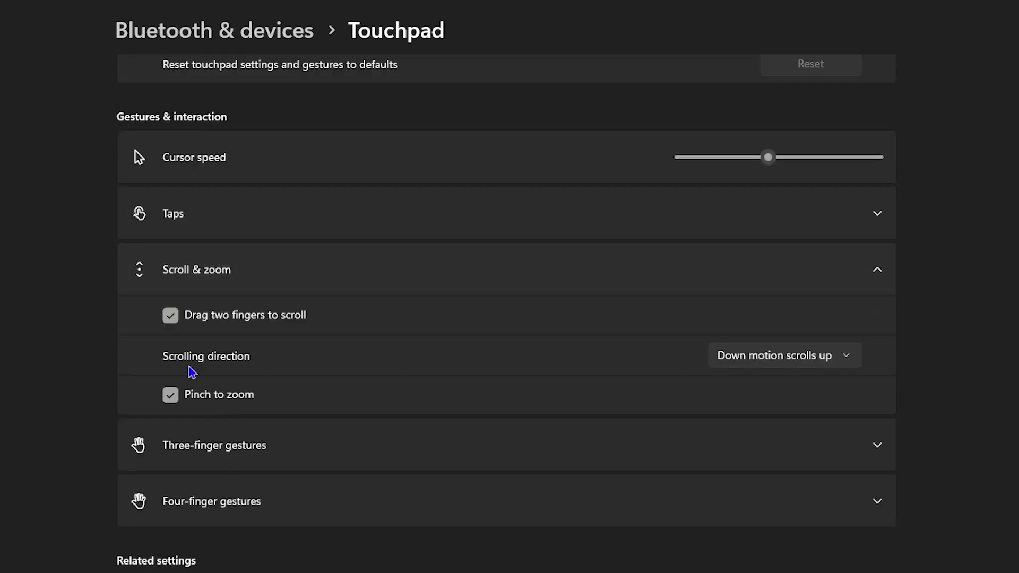
{"action": "left_click", "coordinate": [830, 367]}
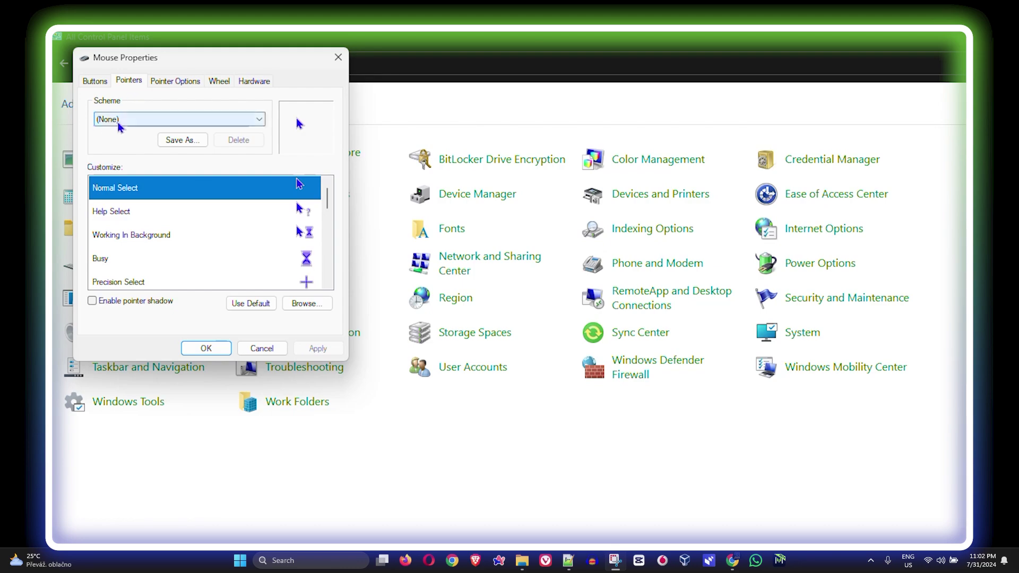
- List the available pointer schemes, then select the System Model entry in System Information
{"action": "left_click", "coordinate": [119, 123]}
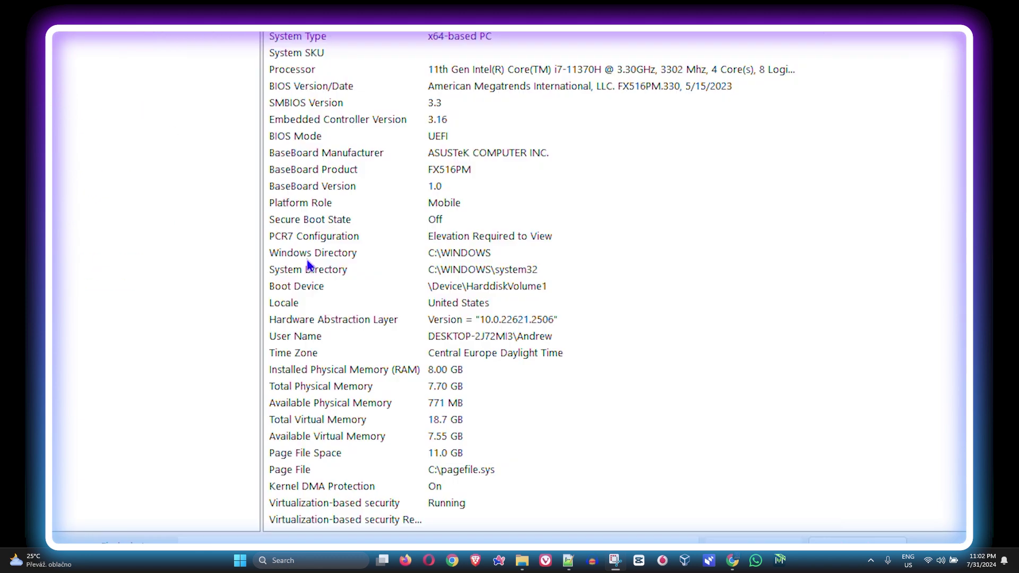
{"action": "scroll", "coordinate": [339, 238], "scroll_direction": "up", "scroll_amount": 3}
{"action": "left_click", "coordinate": [371, 178]}
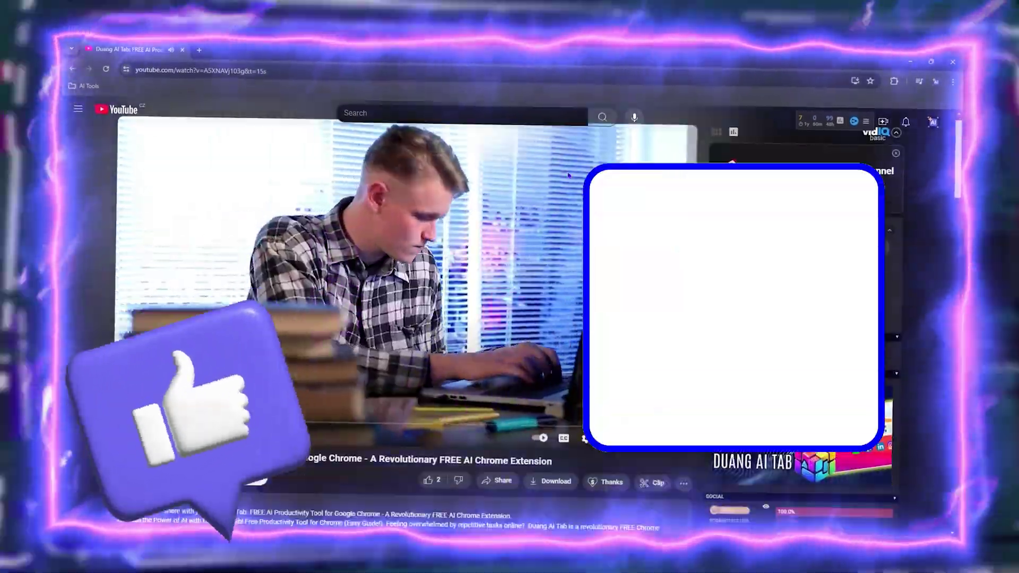
{"action": "scroll", "coordinate": [480, 363], "scroll_direction": "down", "scroll_amount": 3}
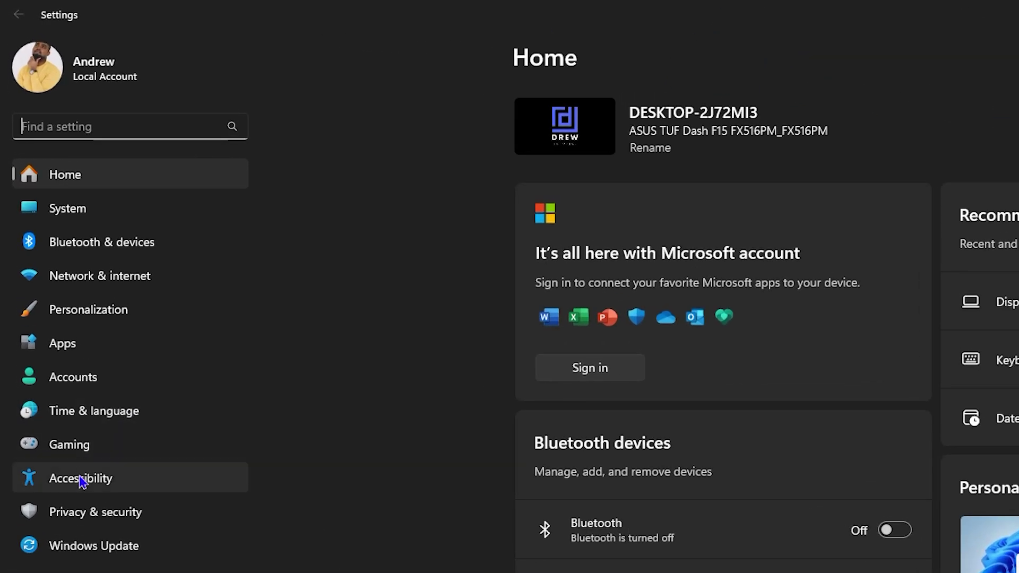
- Go to Accessibility and open the Mouse page under Interaction
{"action": "left_click", "coordinate": [50, 304]}
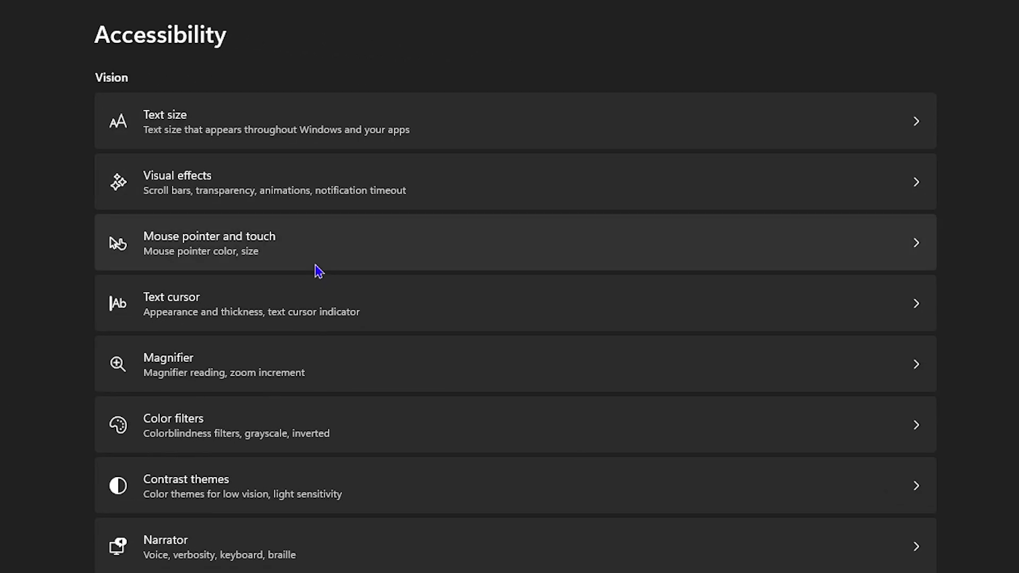
{"action": "scroll", "coordinate": [319, 271], "scroll_direction": "down", "scroll_amount": 8}
{"action": "left_click", "coordinate": [221, 470]}
{"action": "scroll", "coordinate": [223, 471], "scroll_direction": "down", "scroll_amount": 5}
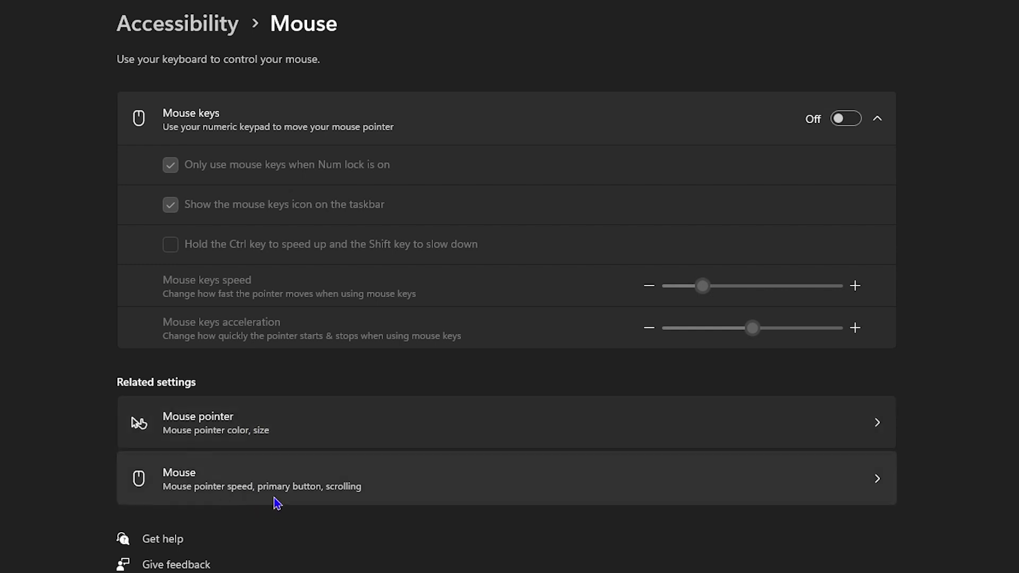
- Move from Mouse pointer settings to the Touchpad page through Related settings
{"action": "left_click", "coordinate": [267, 424]}
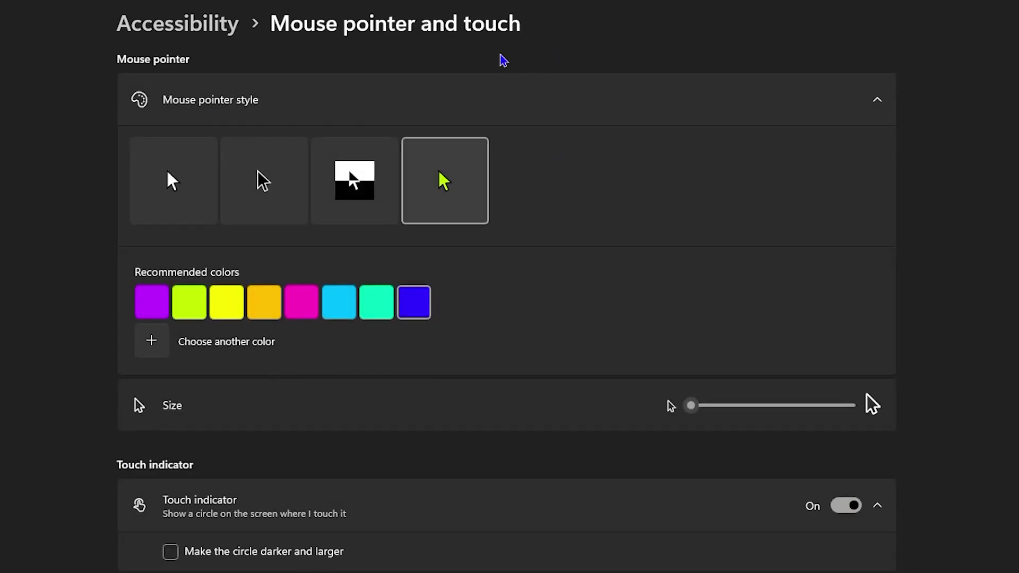
{"action": "scroll", "coordinate": [396, 207], "scroll_direction": "down", "scroll_amount": 5}
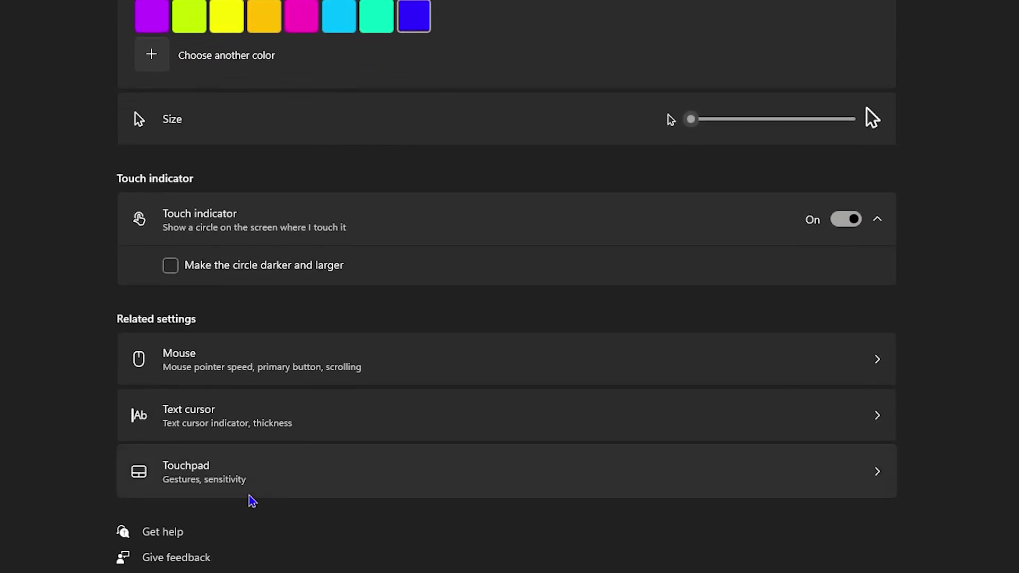
{"action": "left_click", "coordinate": [277, 474]}
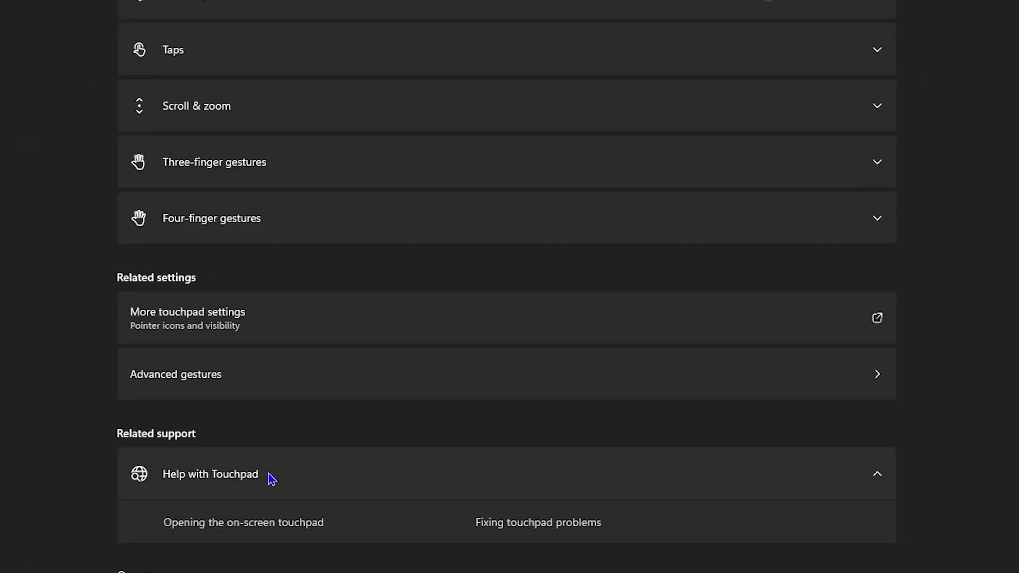
{"action": "scroll", "coordinate": [272, 479], "scroll_direction": "up", "scroll_amount": 4}
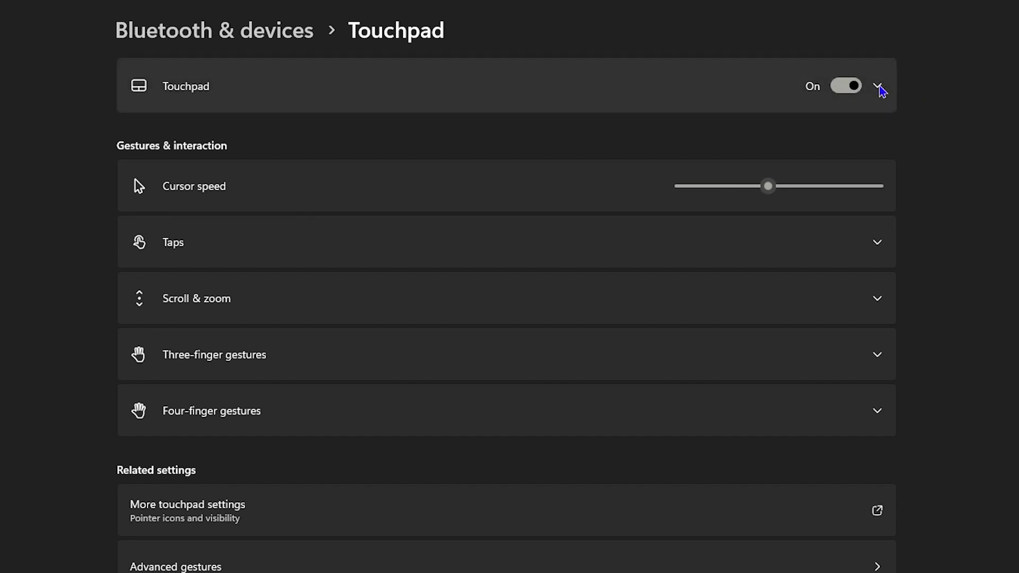
- Expand the Touchpad row and toggle 'Leave touchpad on when a mouse is connected' off and back on
{"action": "left_click", "coordinate": [878, 87]}
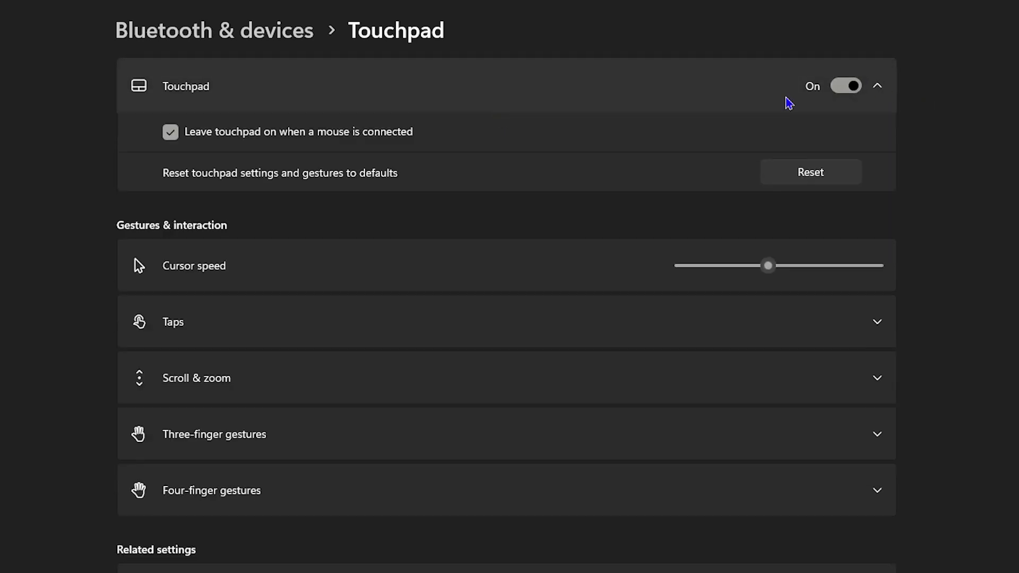
{"action": "left_click", "coordinate": [171, 132]}
{"action": "left_click", "coordinate": [309, 149]}
- In Scroll & zoom, re-enable two-finger scrolling and keep 'Down motion scrolls up' as direction
{"action": "scroll", "coordinate": [348, 282], "scroll_direction": "down", "scroll_amount": 2}
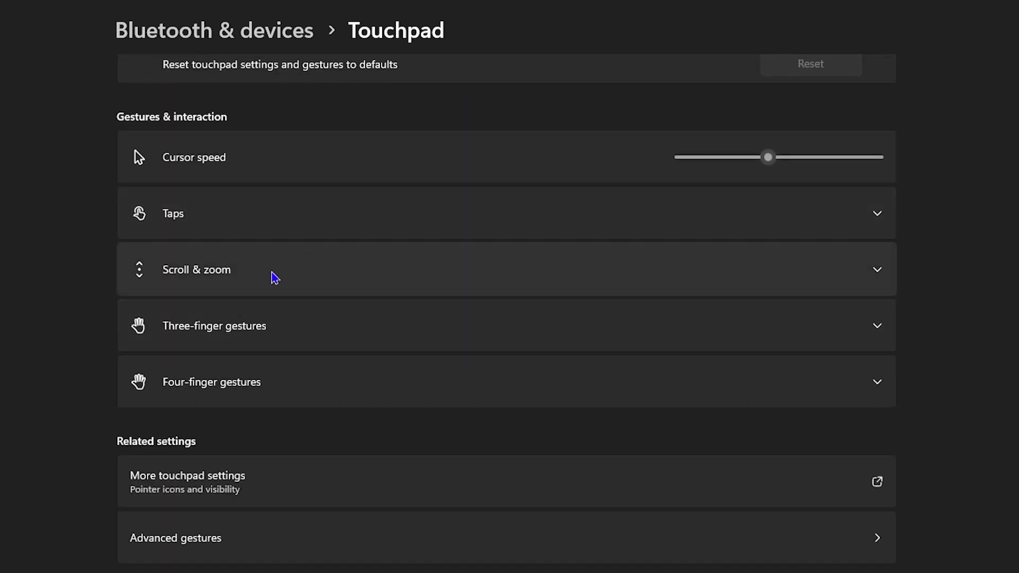
{"action": "left_click", "coordinate": [276, 278]}
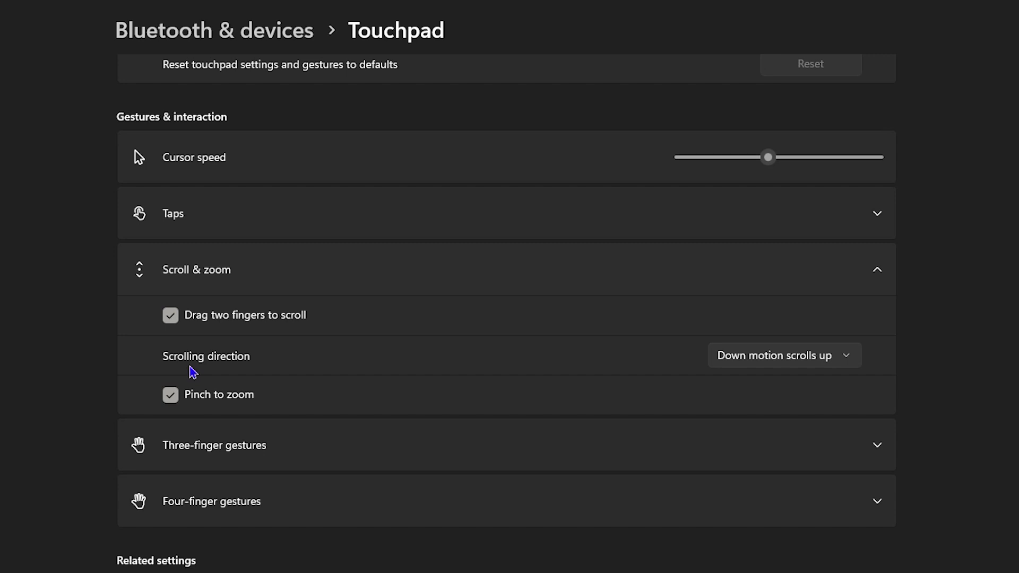
{"action": "left_click", "coordinate": [172, 316]}
{"action": "left_click", "coordinate": [171, 316]}
{"action": "left_click", "coordinate": [830, 367]}
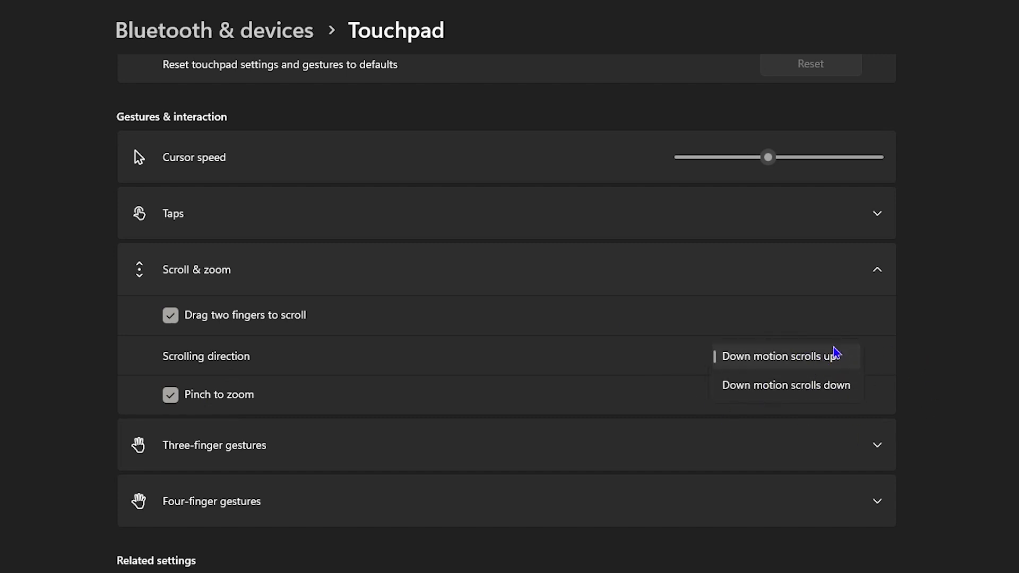
{"action": "left_click", "coordinate": [797, 365]}
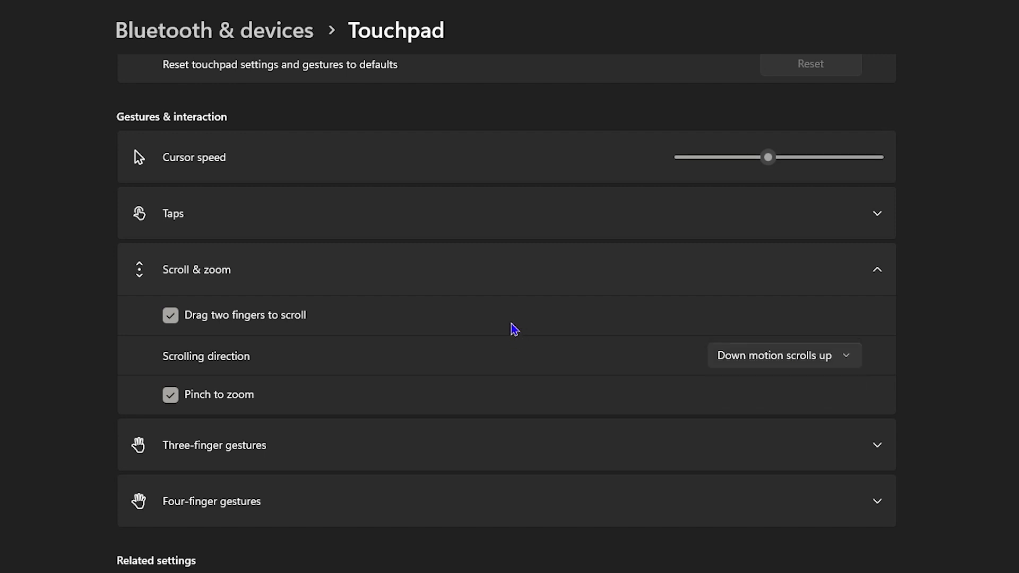
{"action": "left_click", "coordinate": [841, 355]}
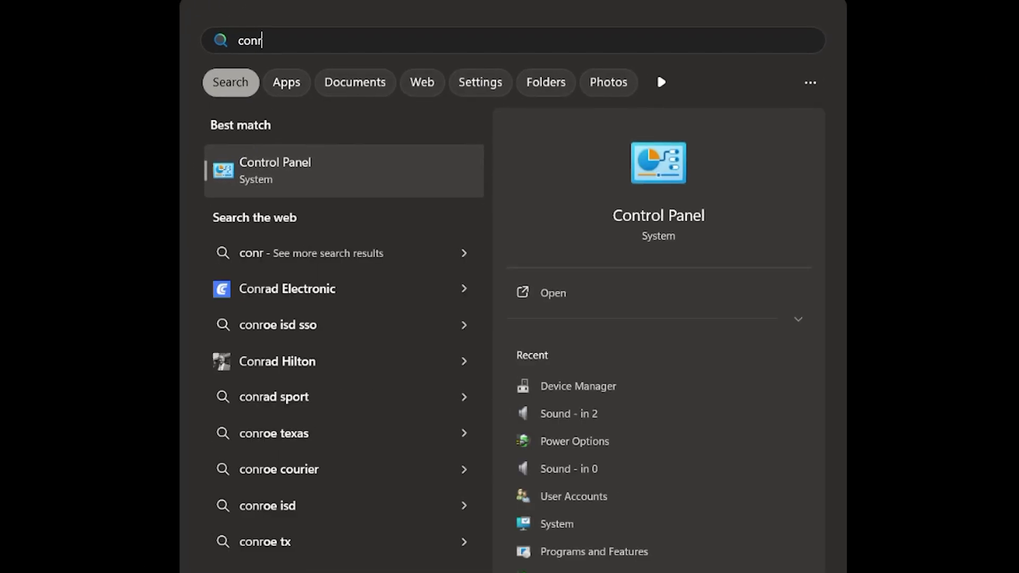
{"action": "left_click", "coordinate": [364, 154]}
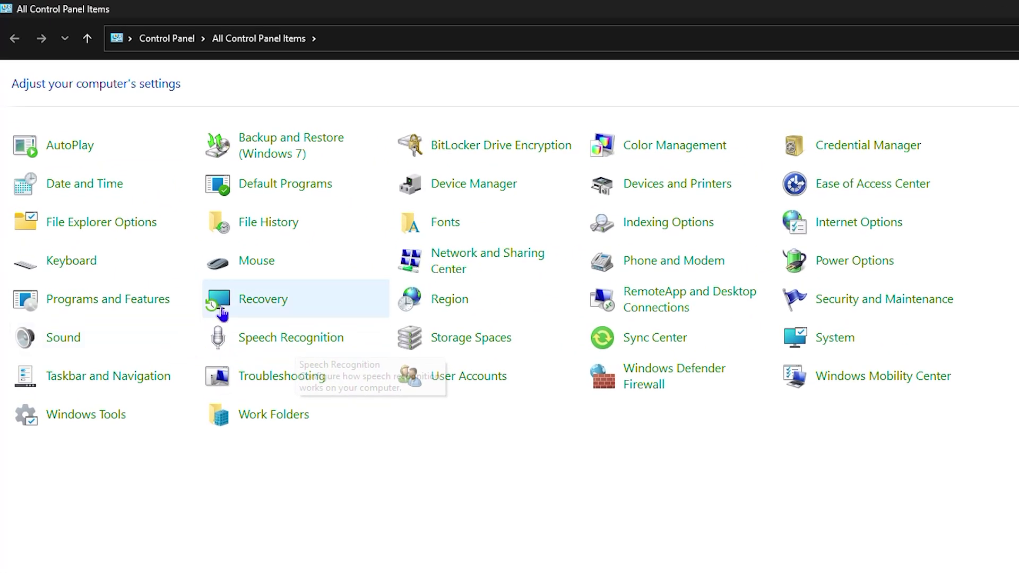
{"action": "left_click", "coordinate": [257, 271]}
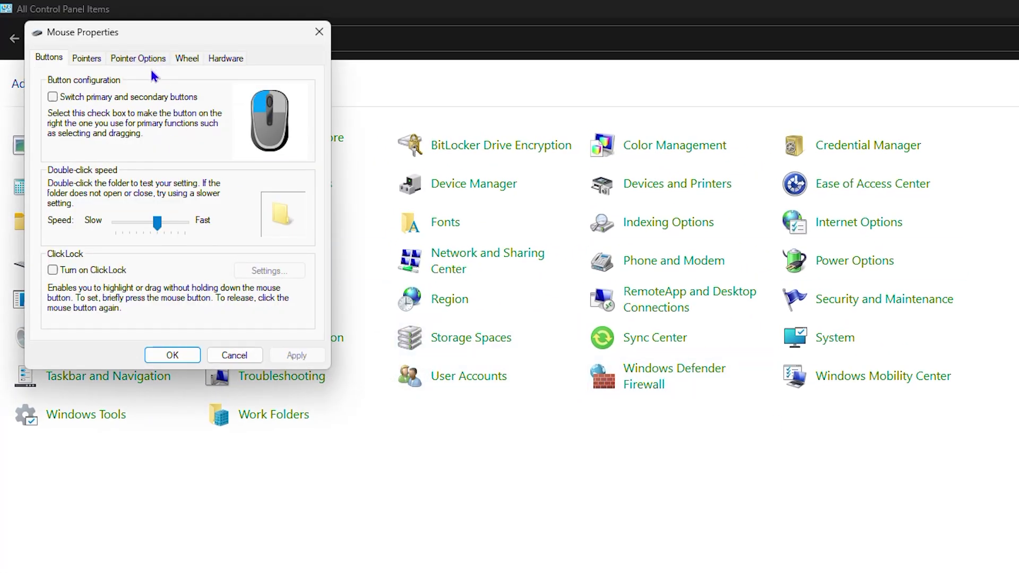
{"action": "left_click", "coordinate": [87, 59]}
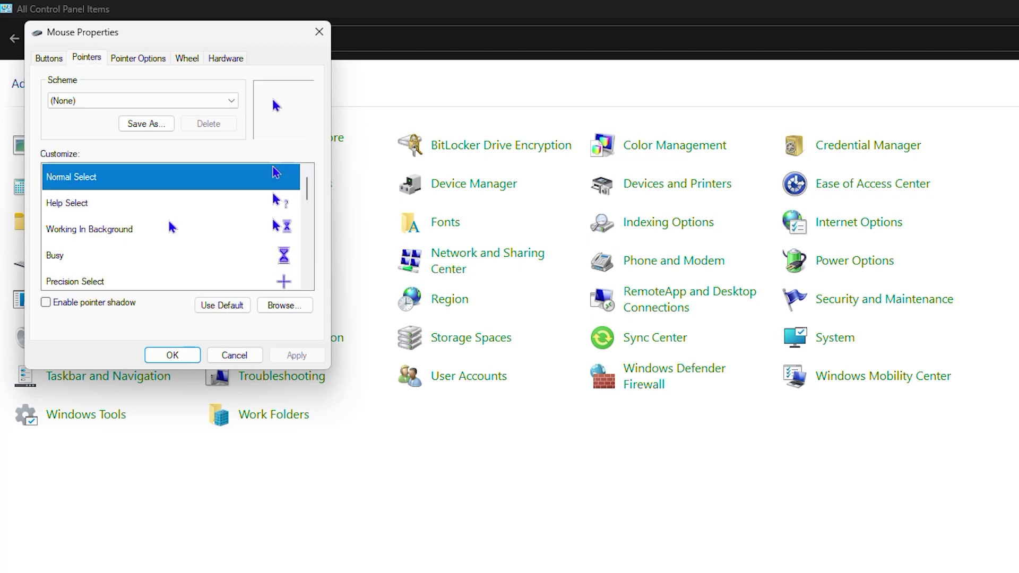
{"action": "left_click", "coordinate": [111, 106]}
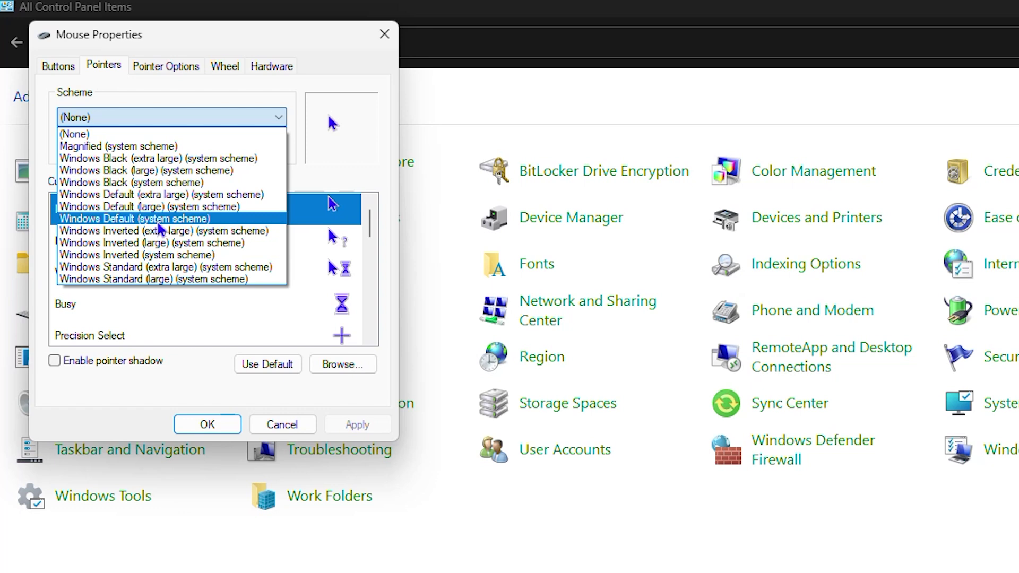
{"action": "left_click", "coordinate": [375, 23]}
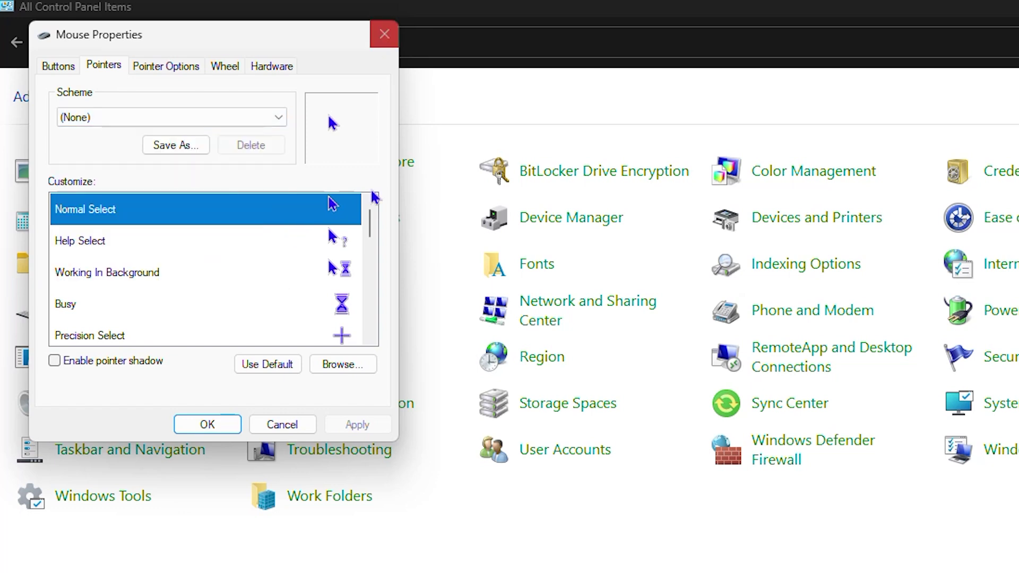
{"action": "left_click", "coordinate": [375, 24]}
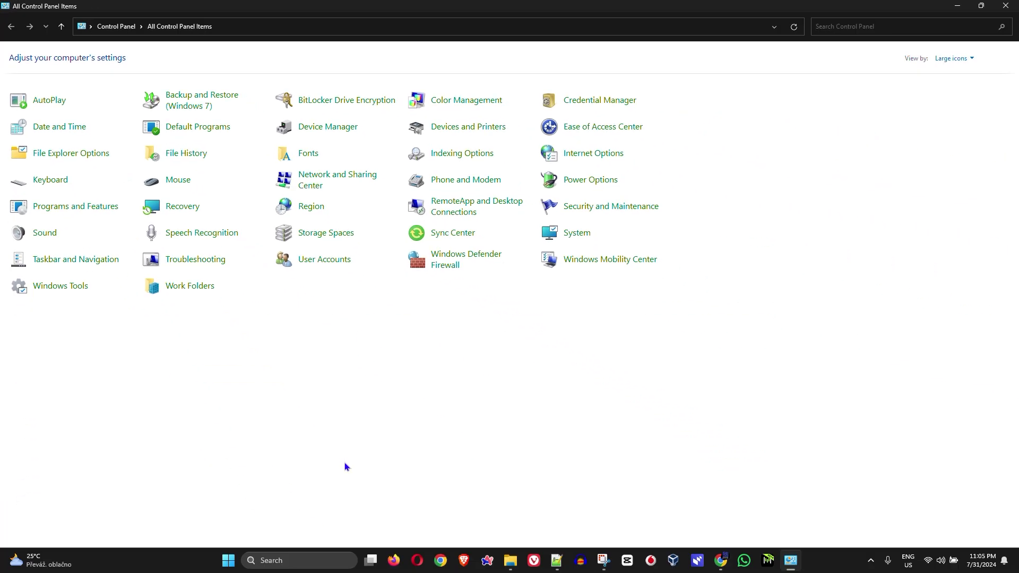
{"action": "right_click", "coordinate": [228, 561]}
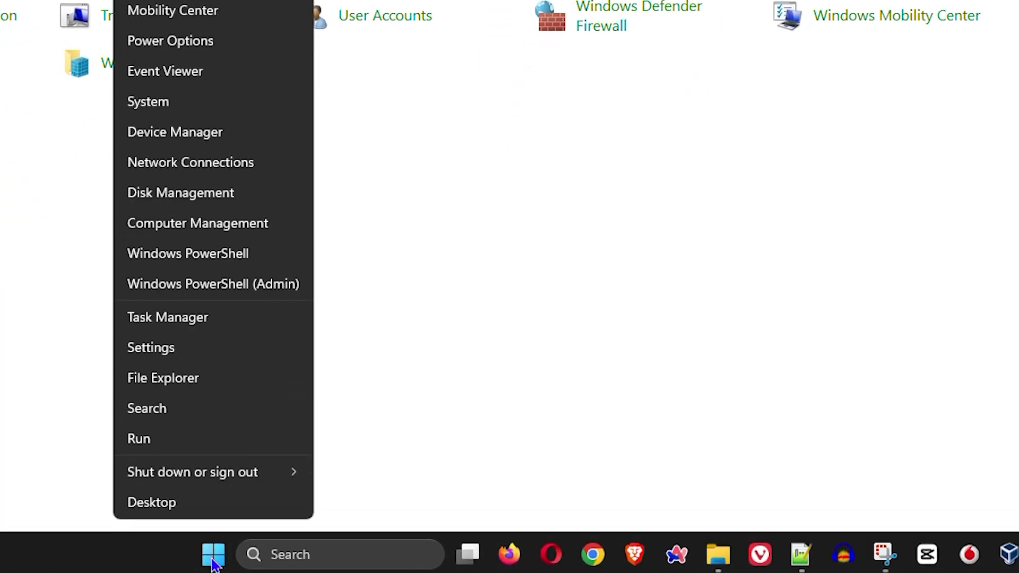
{"action": "left_click", "coordinate": [209, 136]}
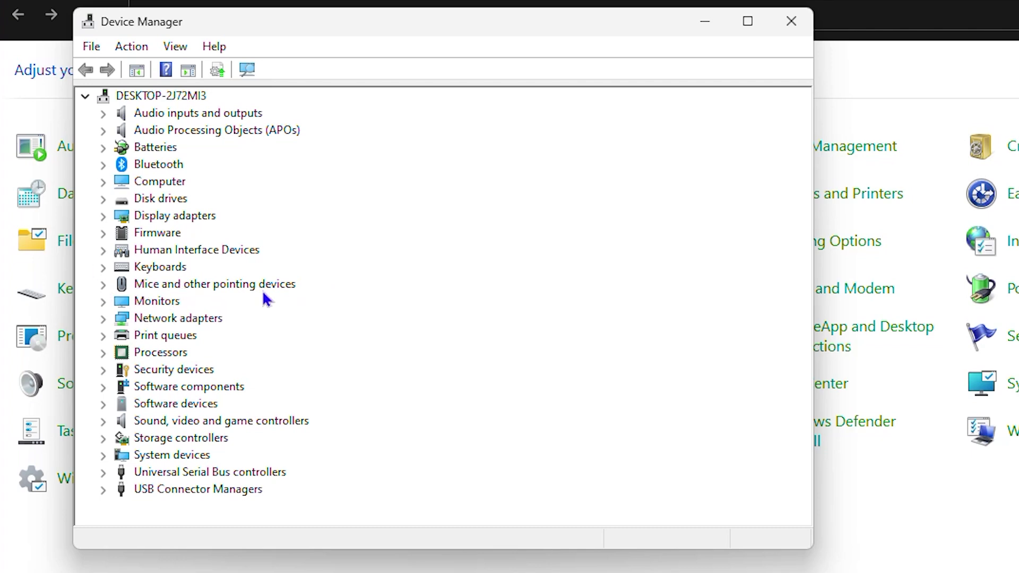
{"action": "left_click", "coordinate": [104, 286]}
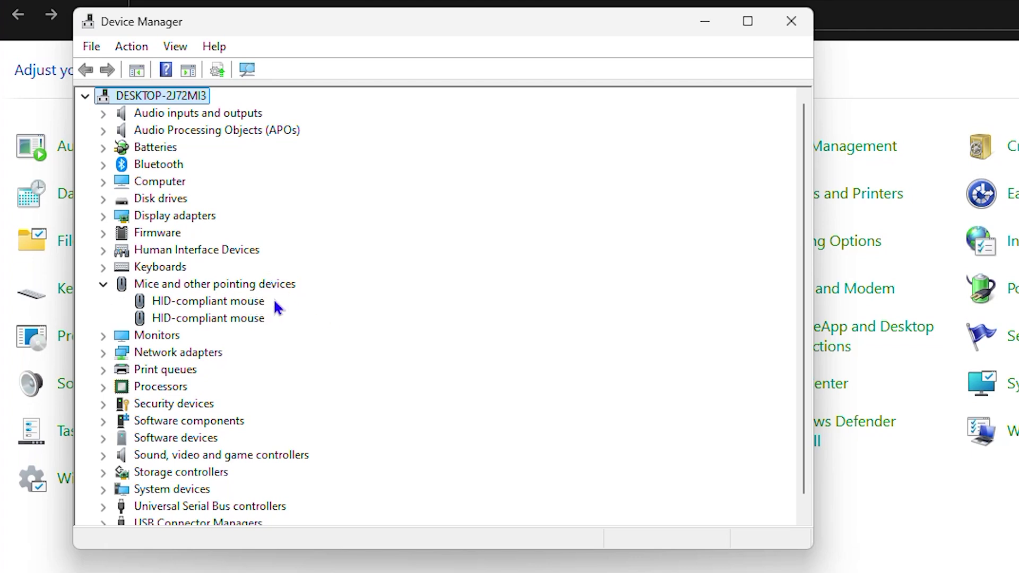
{"action": "right_click", "coordinate": [226, 301]}
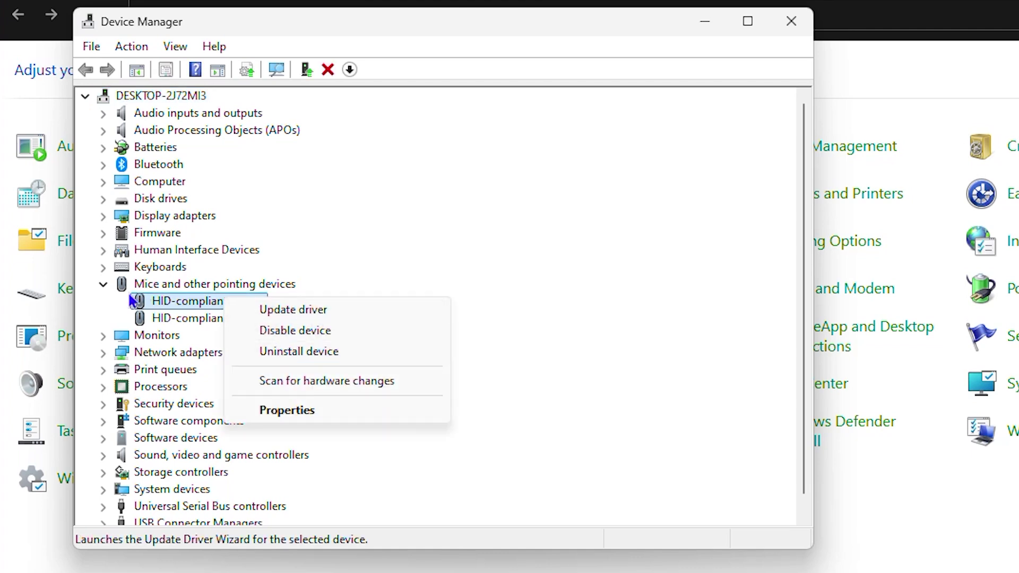
{"action": "left_click", "coordinate": [298, 309]}
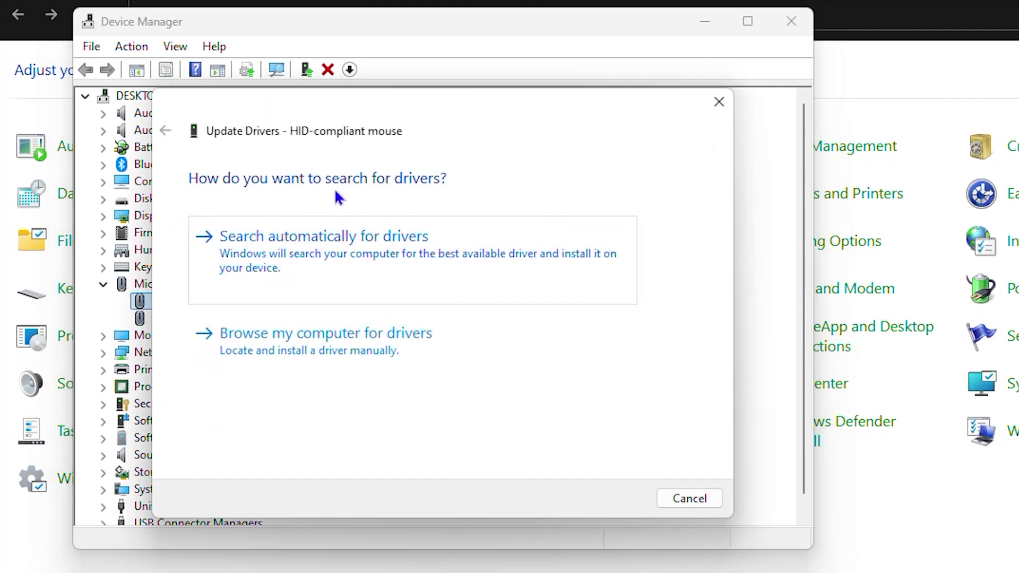
{"action": "left_click", "coordinate": [312, 372]}
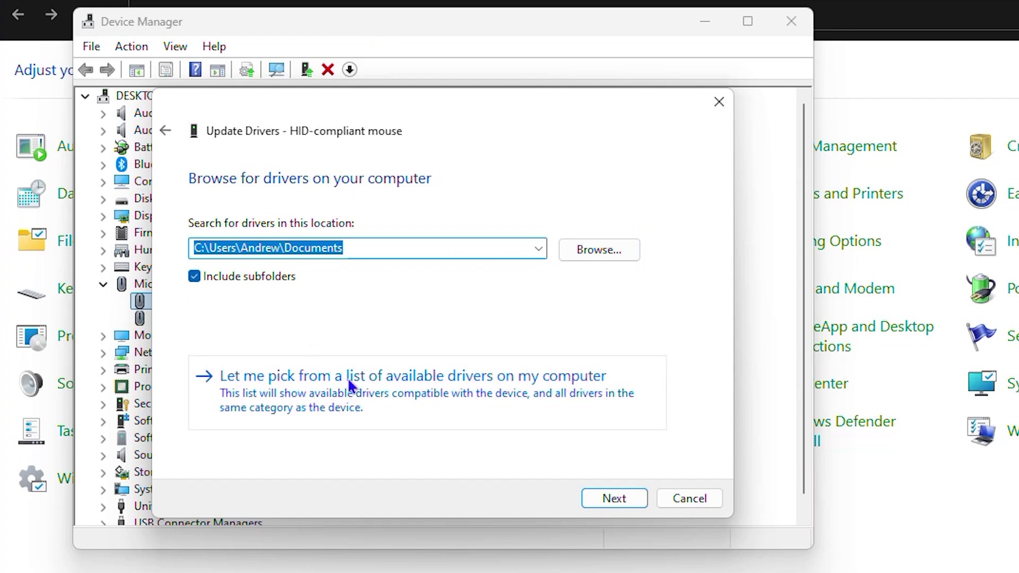
{"action": "left_click", "coordinate": [319, 391]}
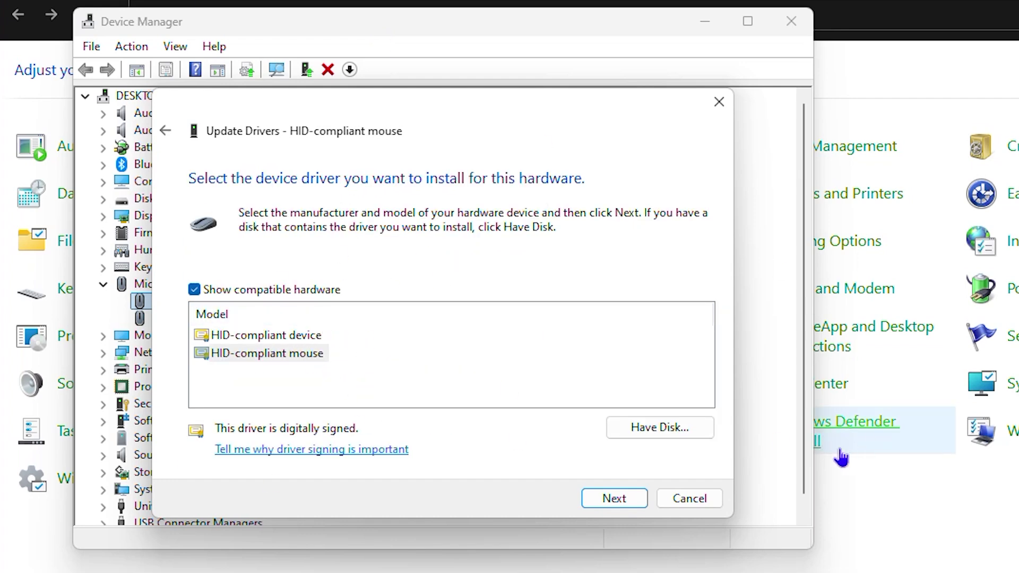
{"action": "left_click", "coordinate": [690, 498]}
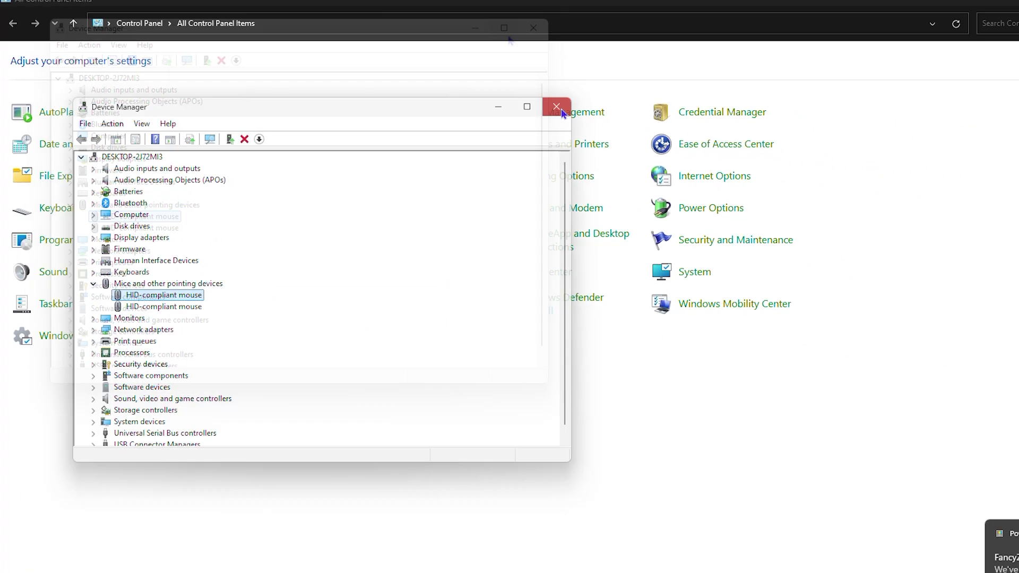
{"action": "left_click", "coordinate": [561, 110]}
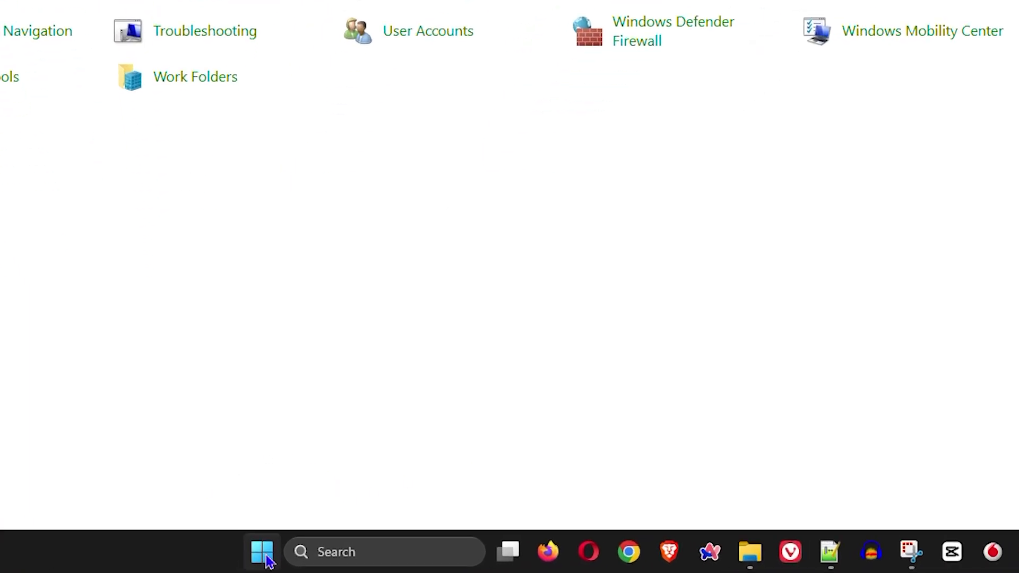
- Search Start for 'system' and launch System Information
{"action": "left_click", "coordinate": [266, 556]}
{"action": "type", "text": "system"}
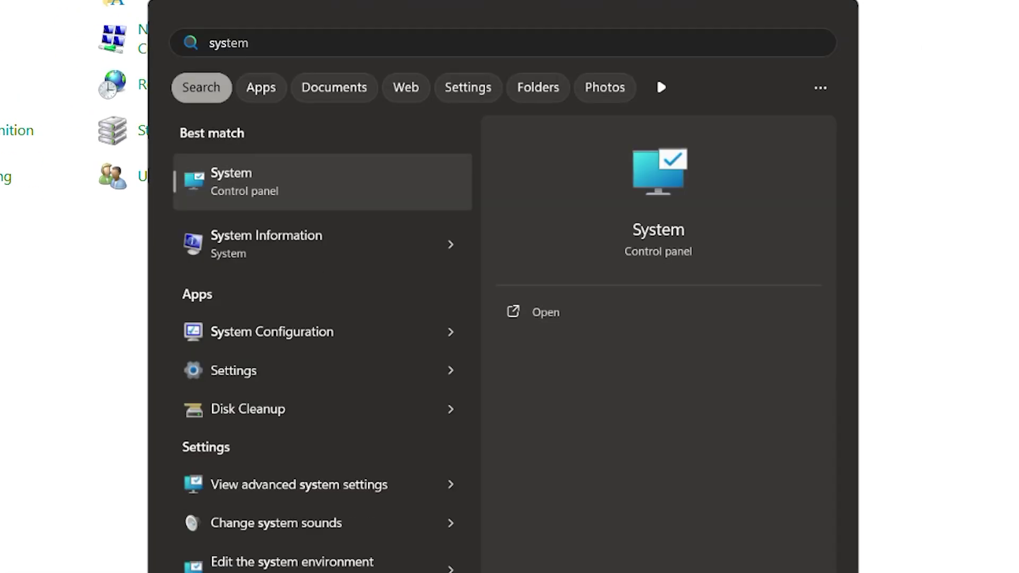
{"action": "left_click", "coordinate": [277, 254]}
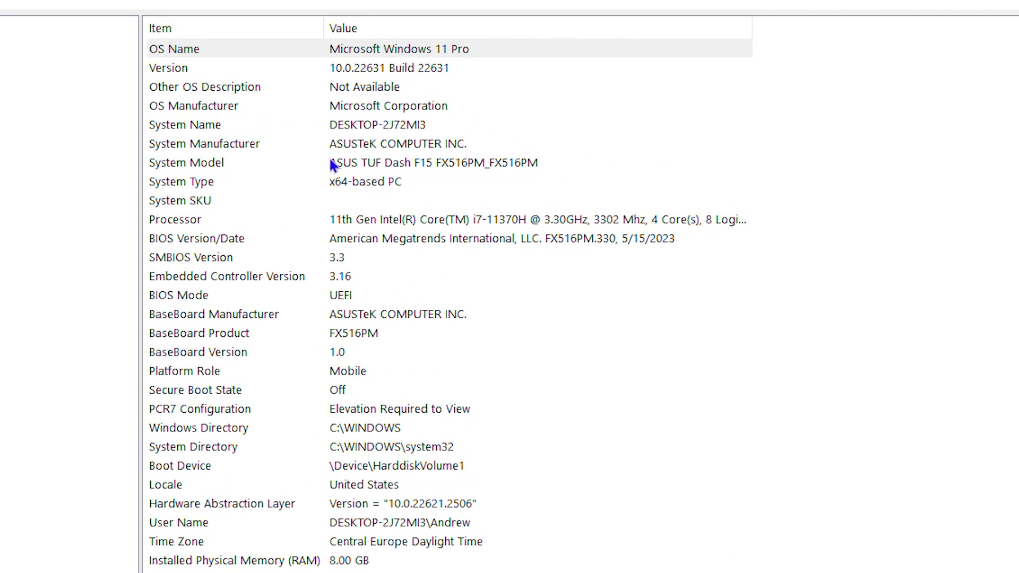
- Select the System Model entry reading ASUS TUF Dash F15 FX516PM_FX516PM
{"action": "left_click", "coordinate": [342, 160]}
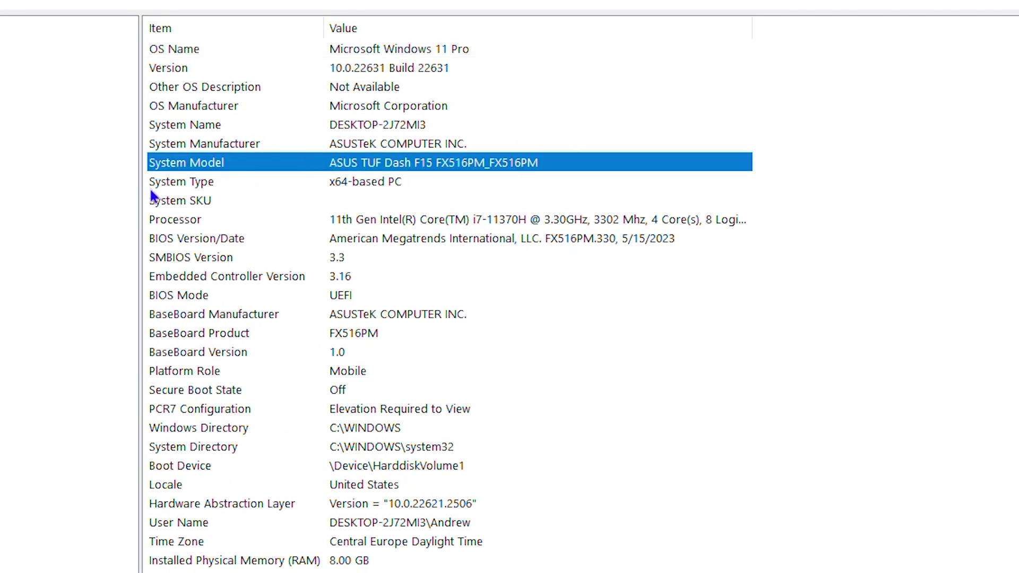
{"action": "left_click", "coordinate": [355, 182]}
{"action": "left_click", "coordinate": [380, 166]}
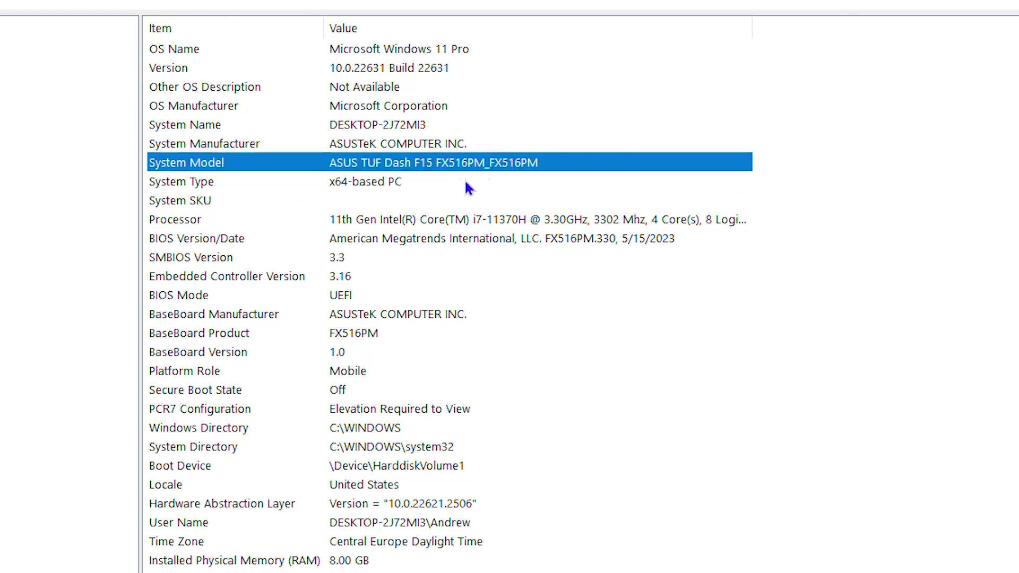